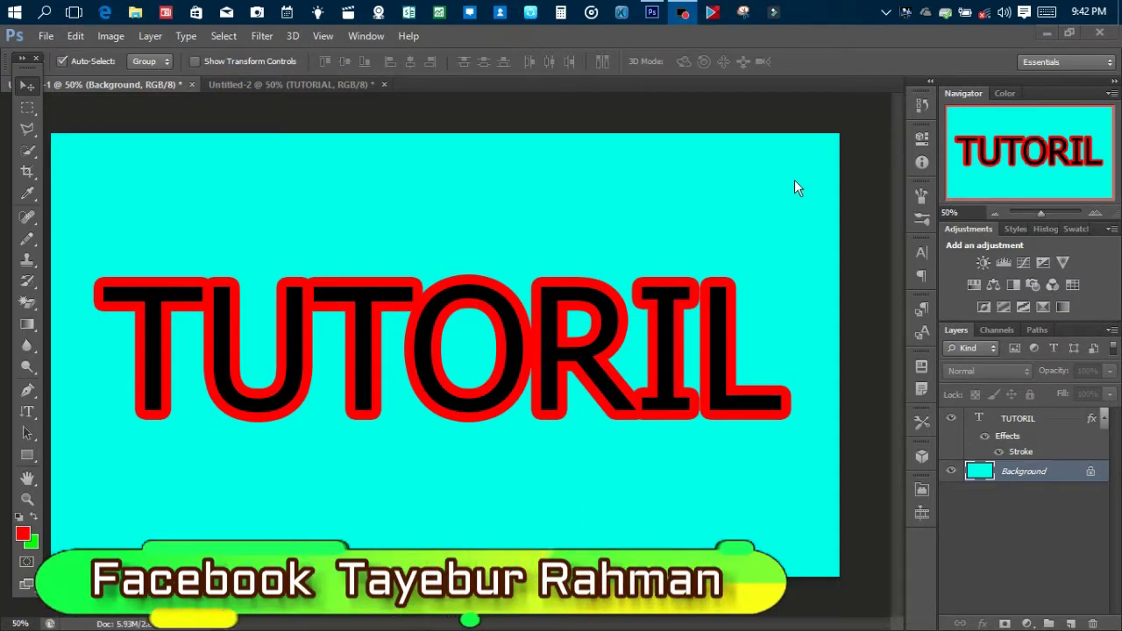
- Switch to the Untitled-2 document showing the finished red, outlined TUTORIAL example
click(266, 85)
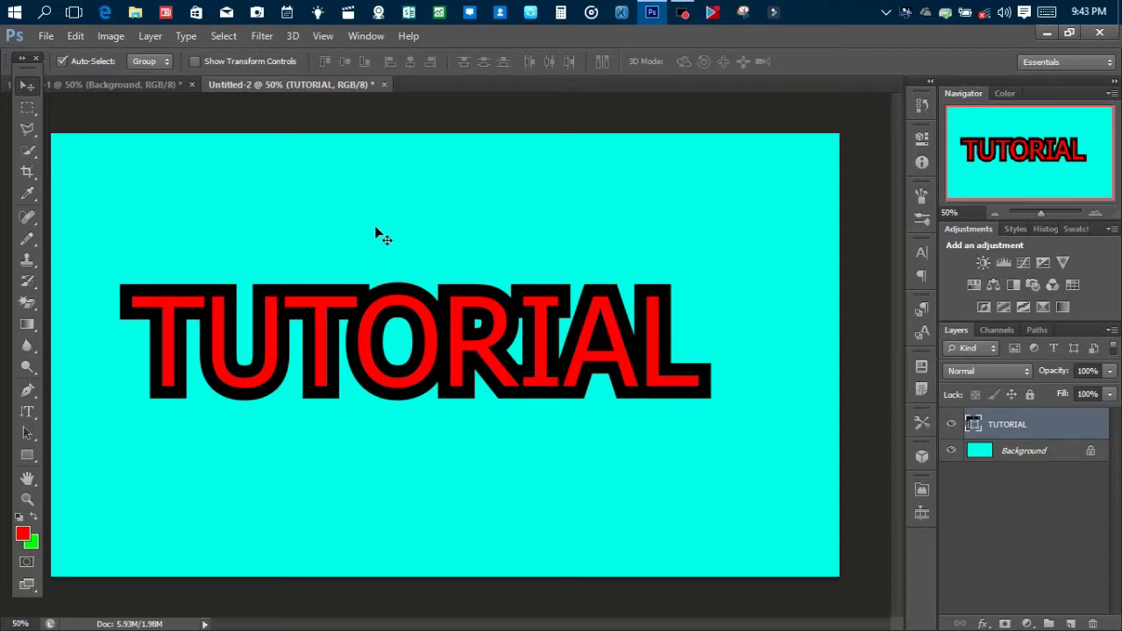
- Create a new 1920×1080 document
click(45, 30)
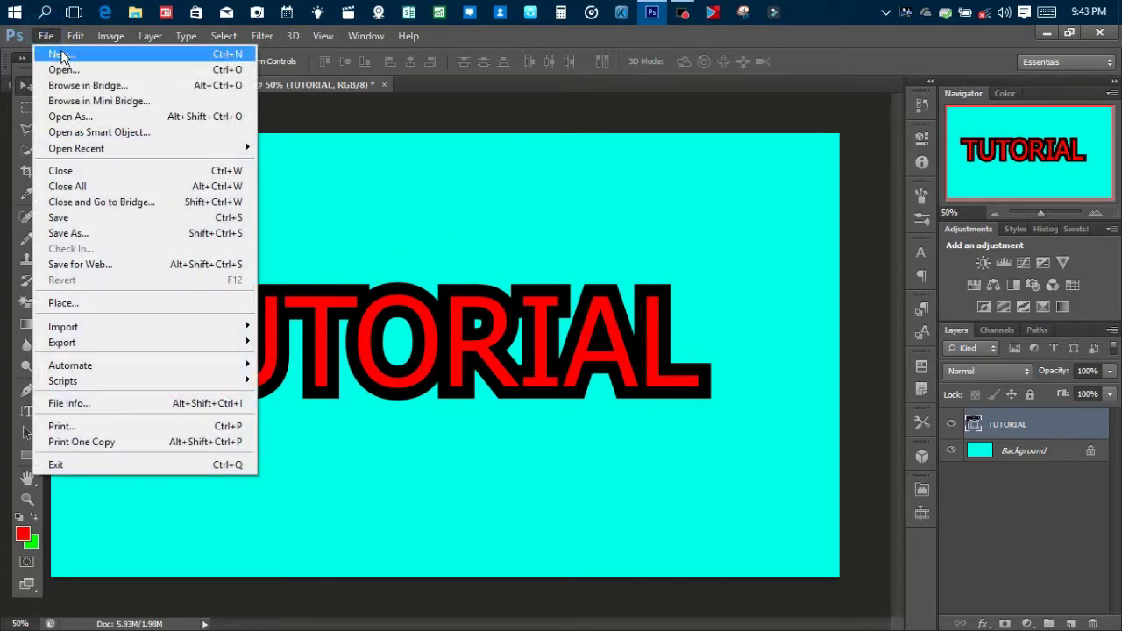
click(52, 50)
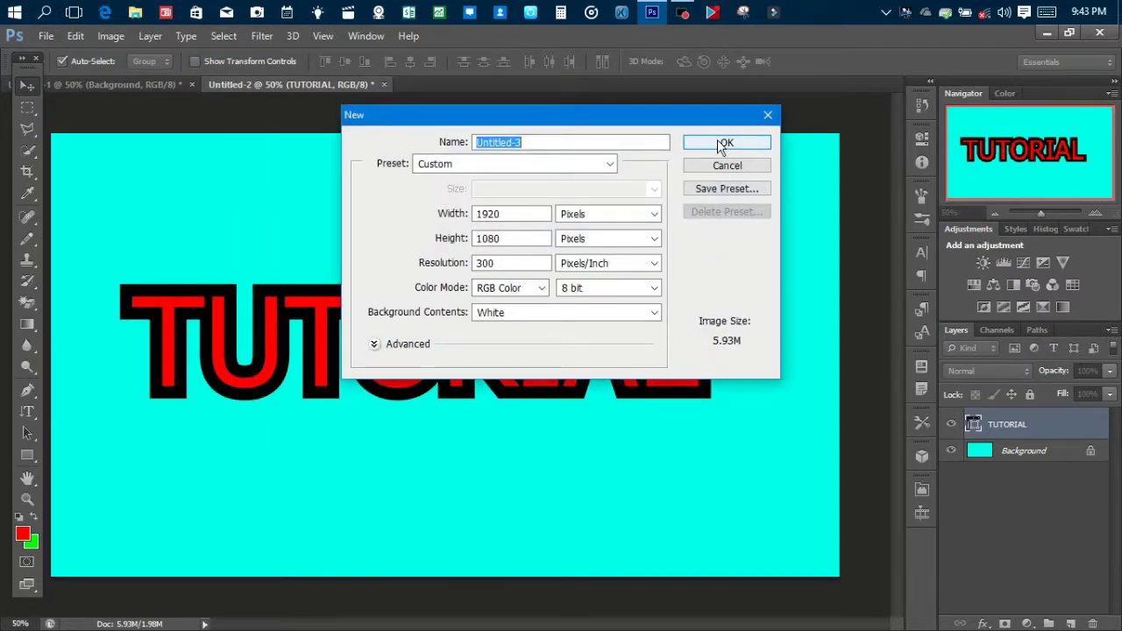
click(722, 142)
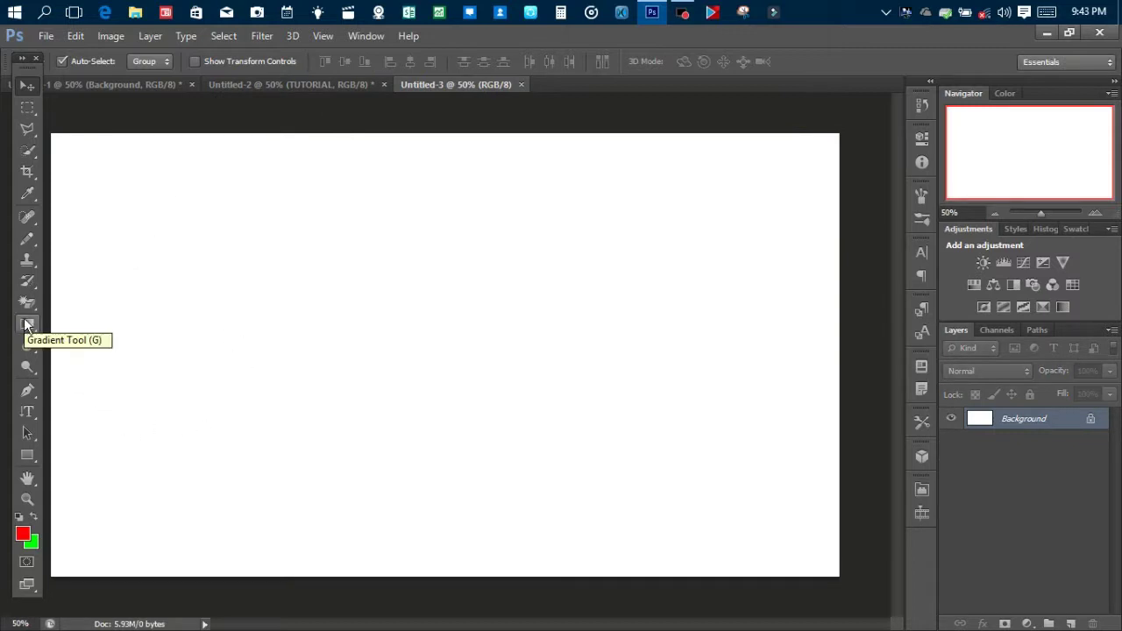
- Fill the whole canvas with a solid cyan gradient from top to bottom
click(27, 323)
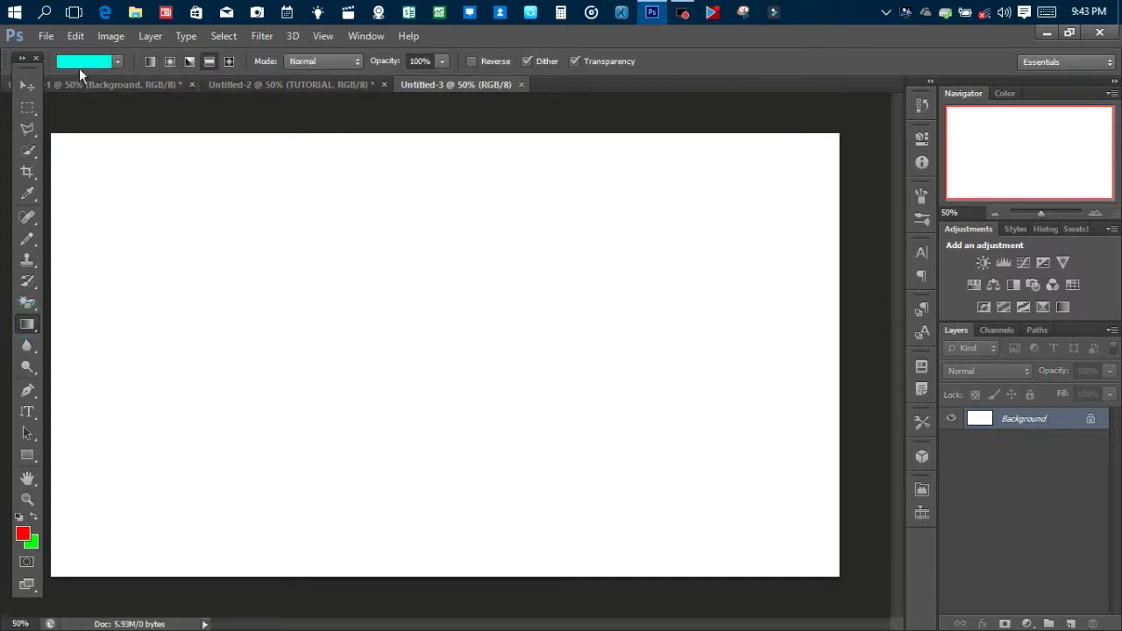
click(82, 63)
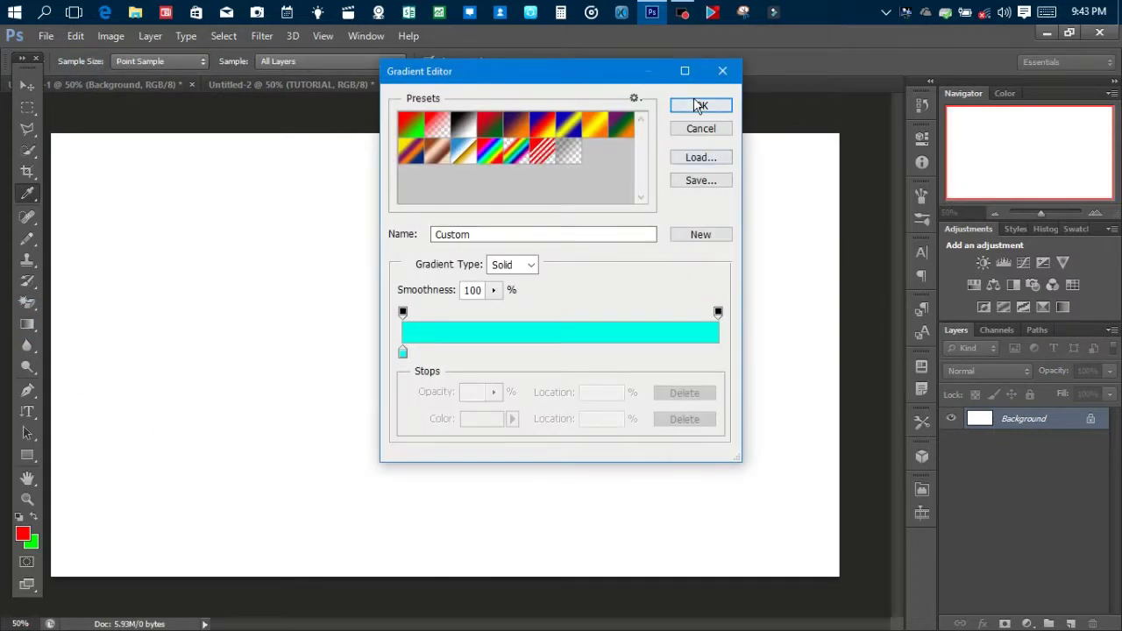
click(702, 105)
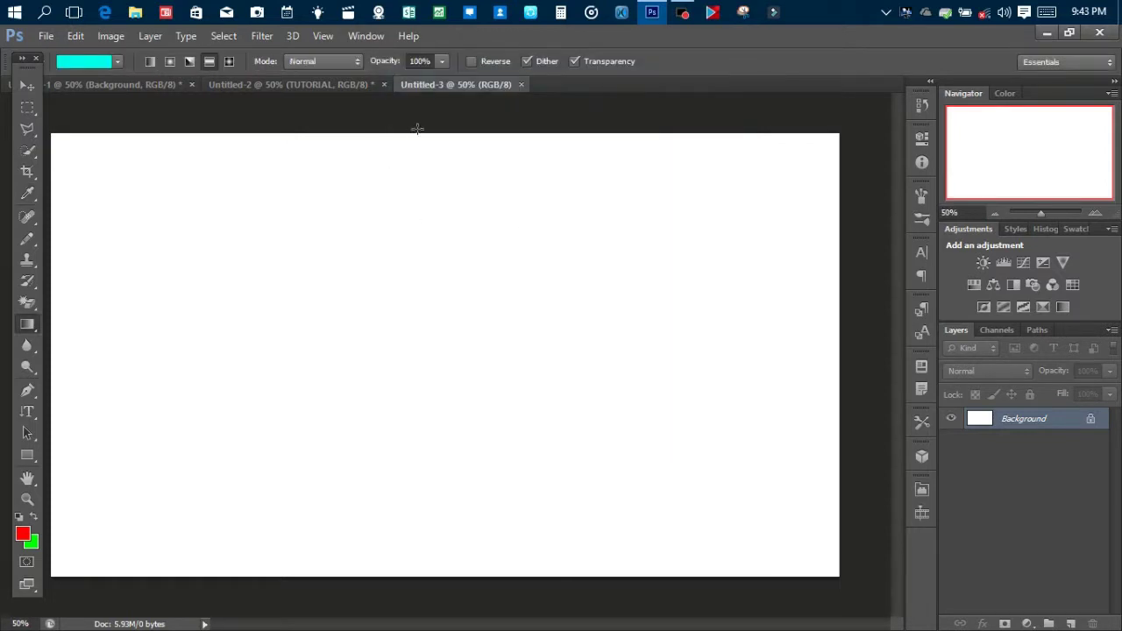
drag(417, 127, 414, 595)
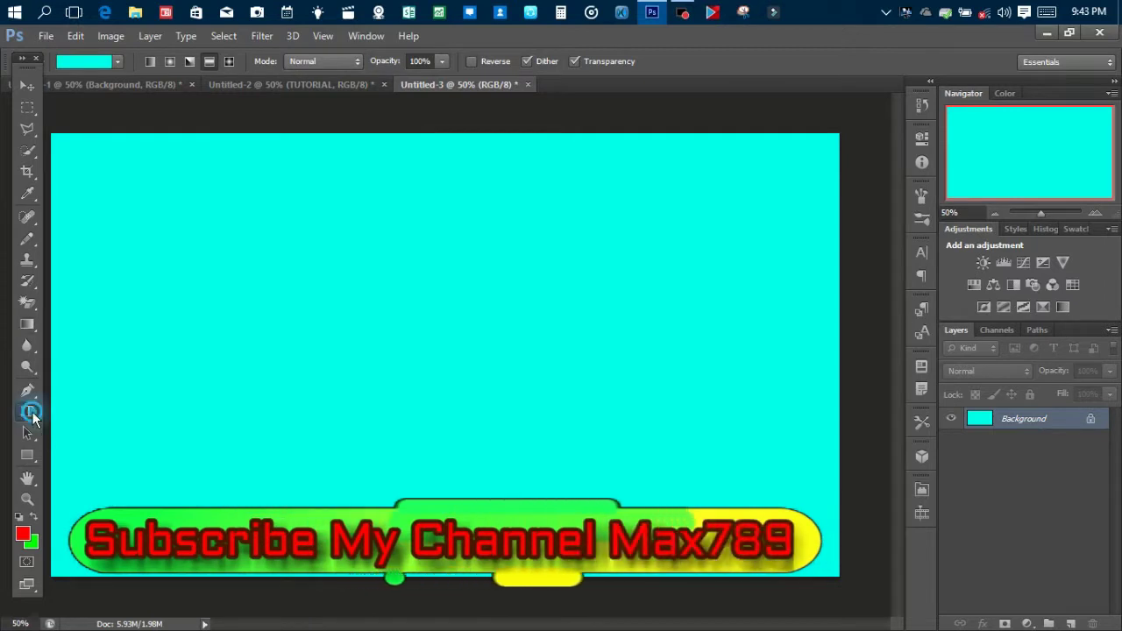
click(28, 412)
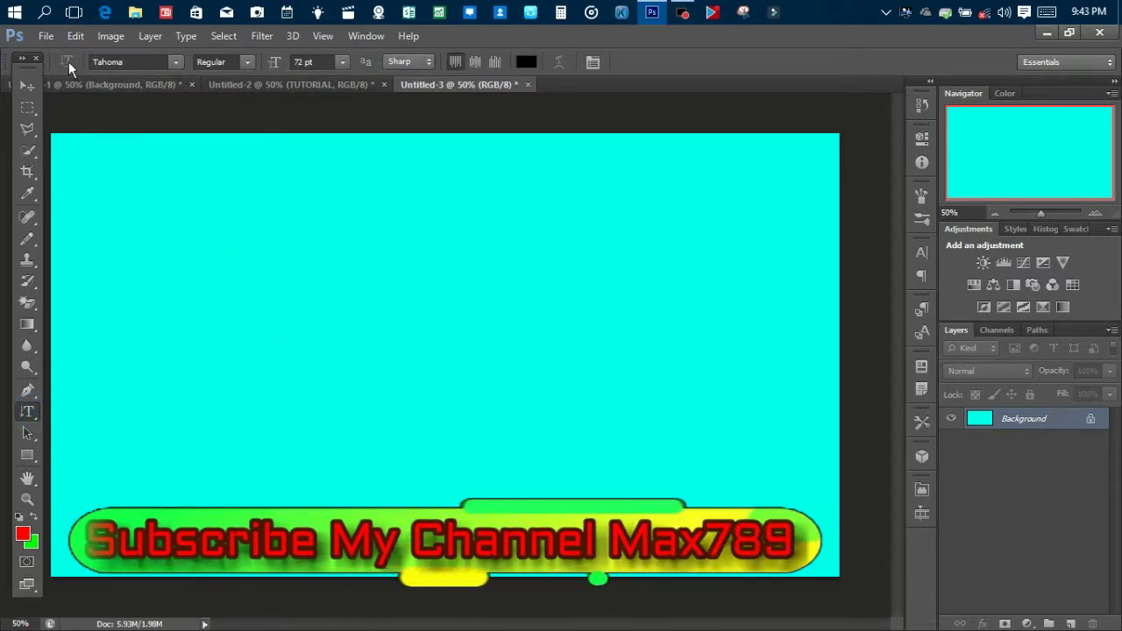
- Type TUTORIAL in a text box across the upper canvas and commit it
mouse_move(142, 212)
mouse_down()
mouse_move(511, 388)
mouse_move(736, 435)
mouse_up()
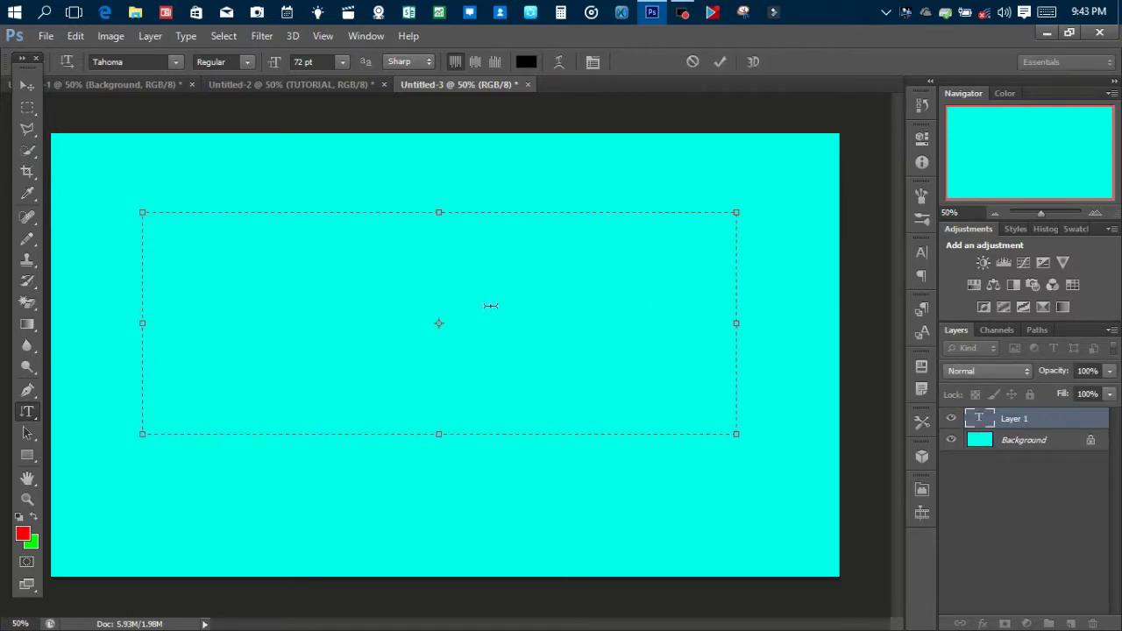
text(TUTOR)
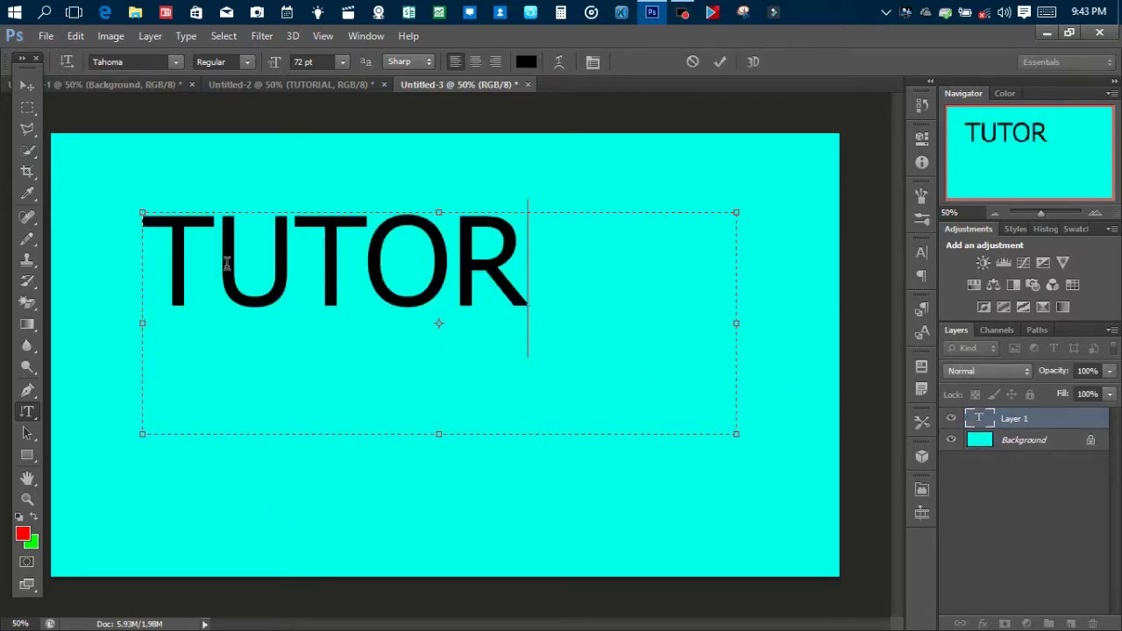
text(IAL)
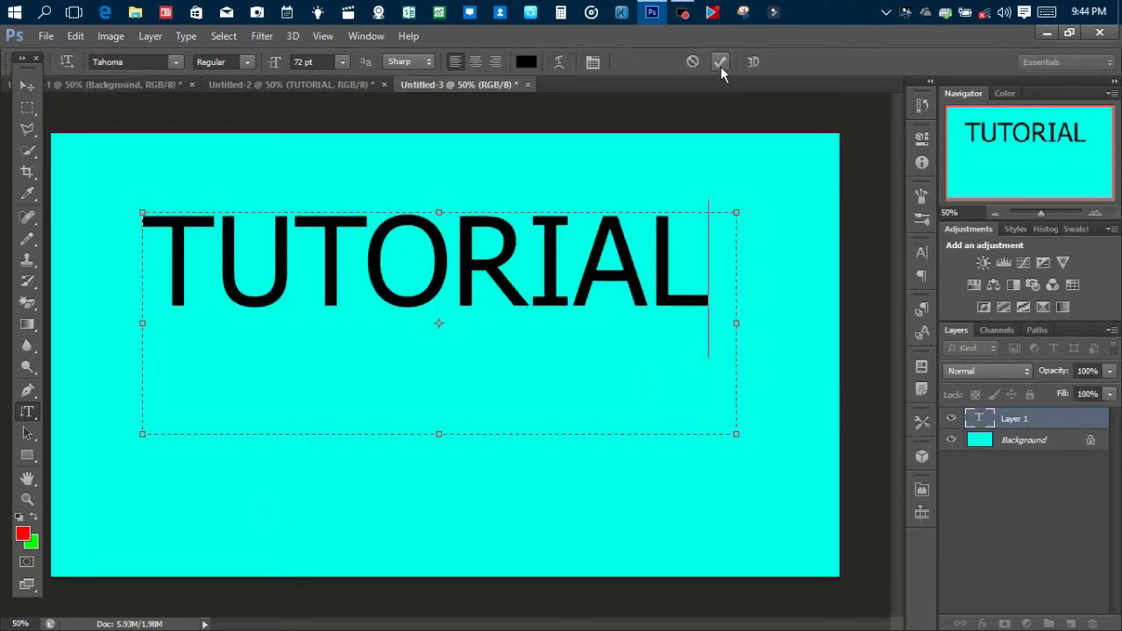
click(721, 65)
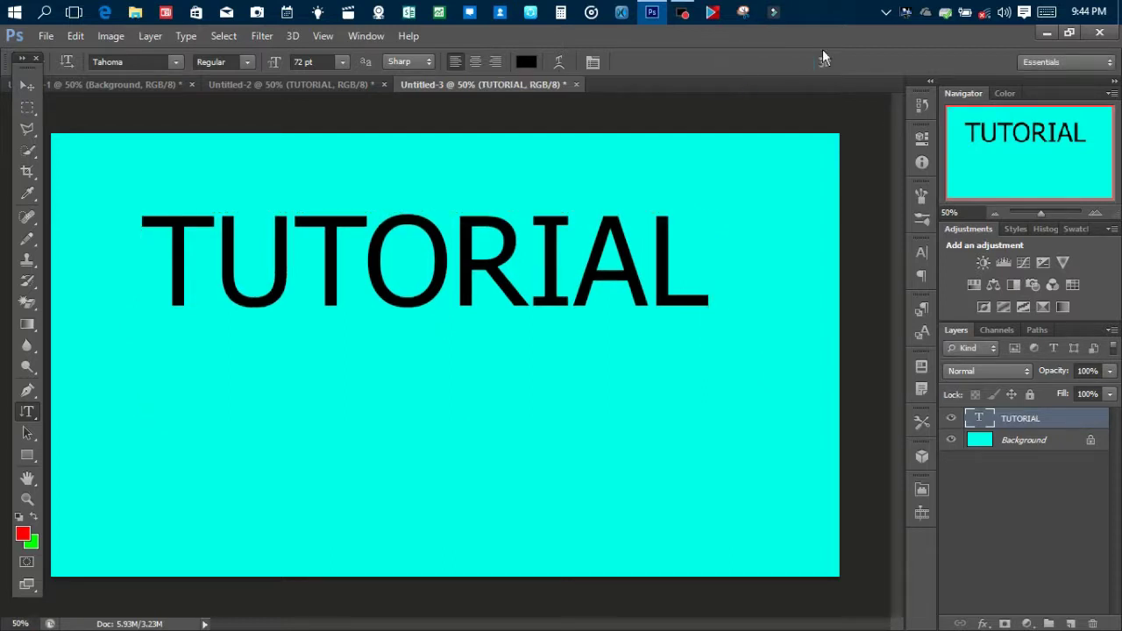
- Move the TUTORIAL text lower on the canvas and open its Layer Style dialog
key(v)
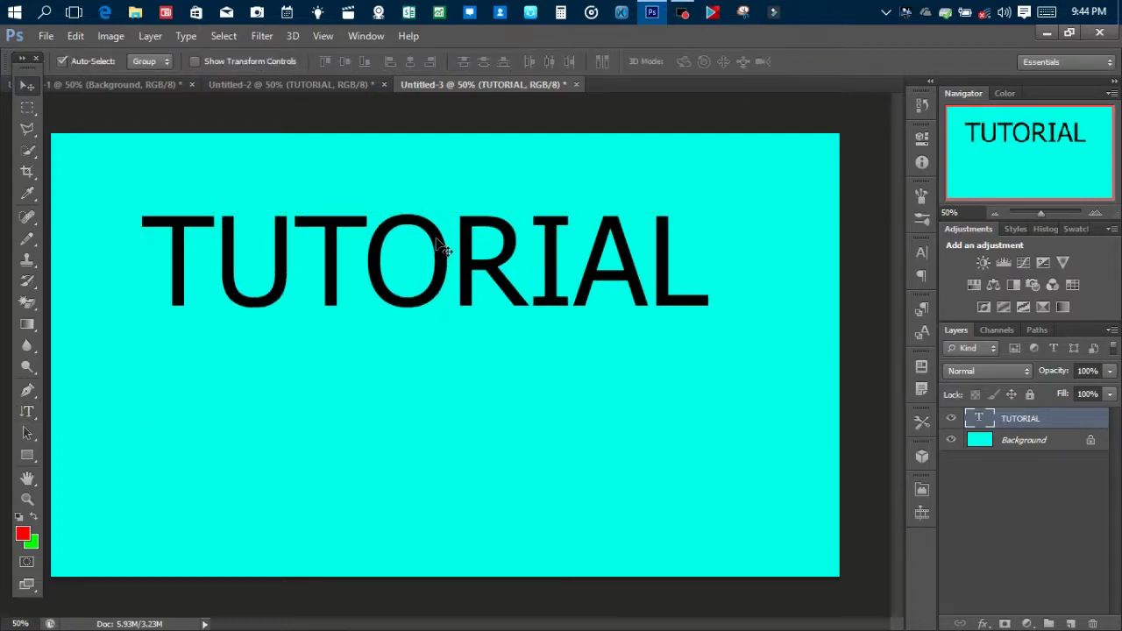
drag(436, 258, 439, 342)
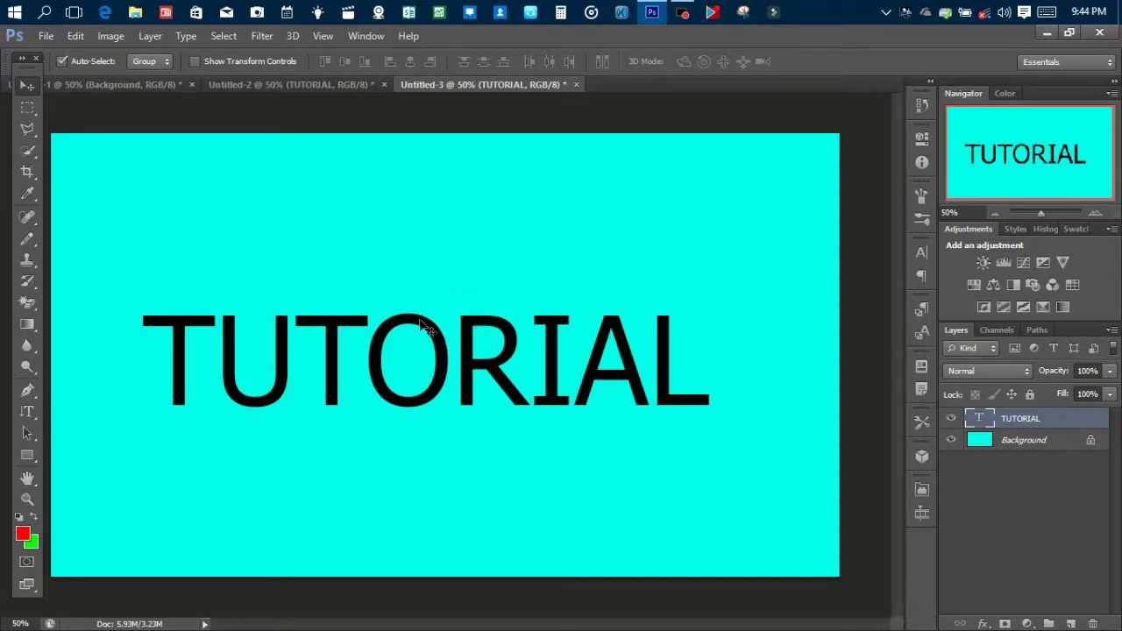
double_click(1090, 420)
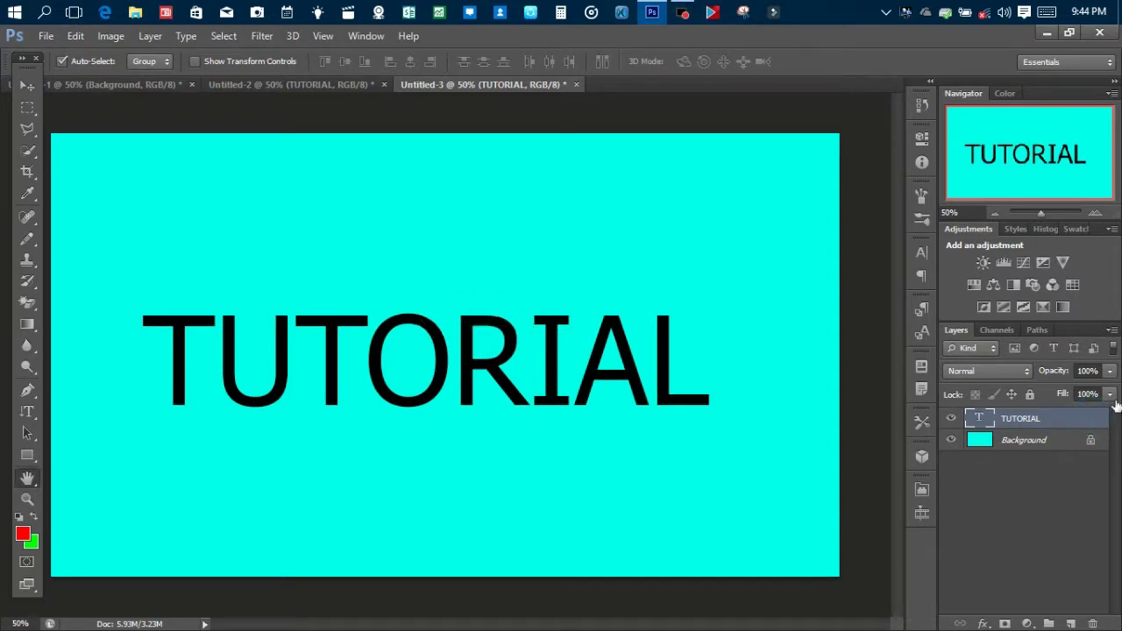
drag(806, 94, 835, 74)
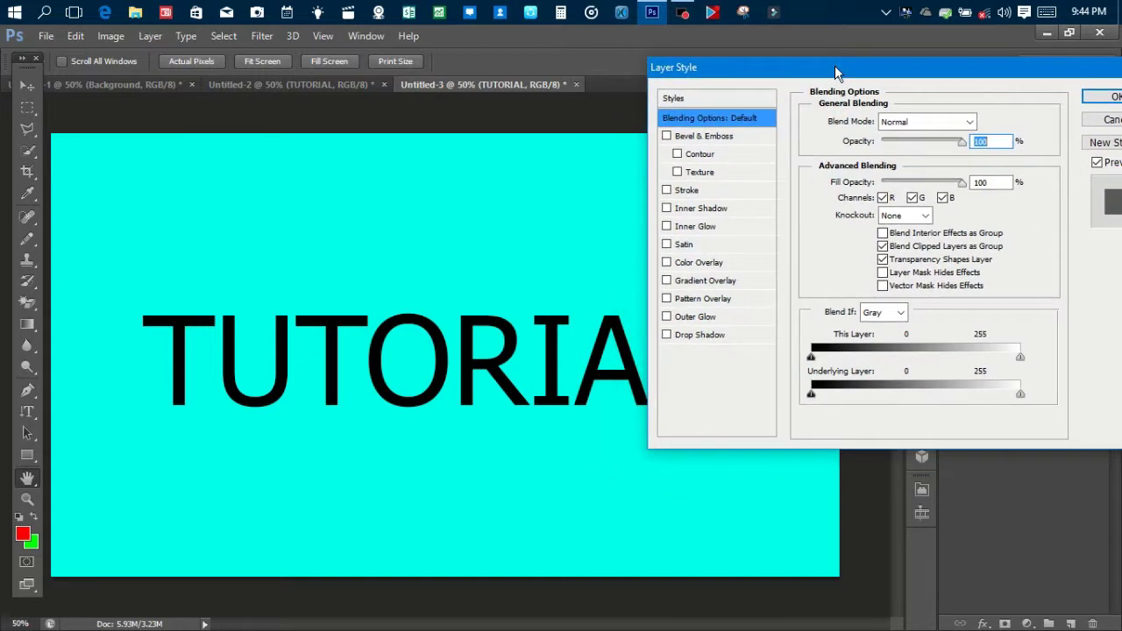
- Try a thick red full-opacity Stroke effect on TUTORIAL, then cancel it
click(666, 193)
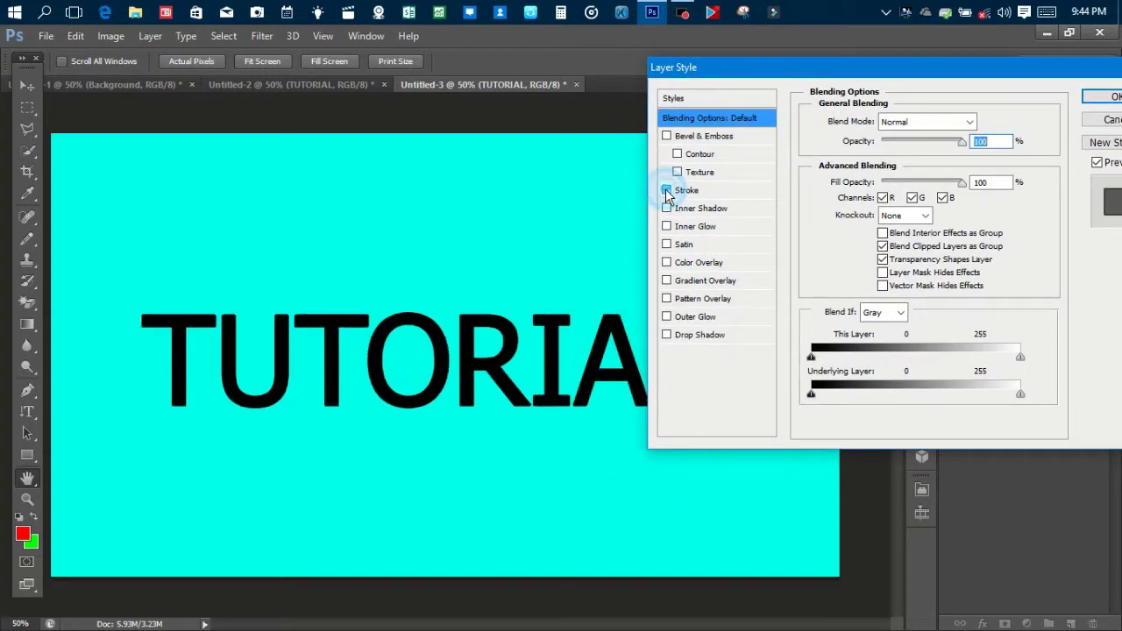
click(722, 189)
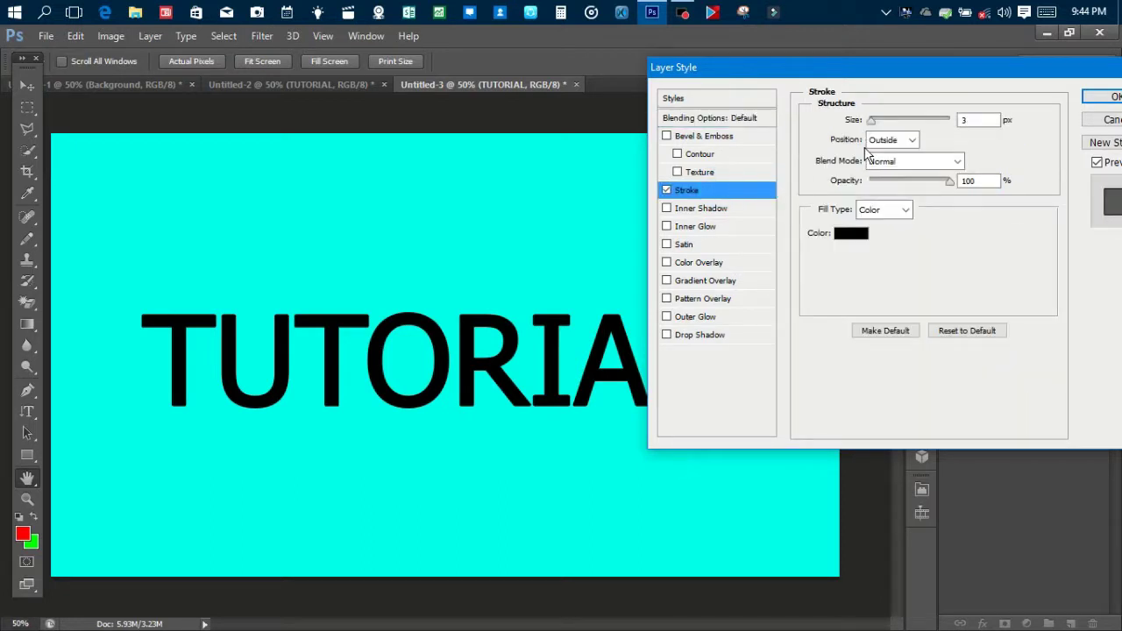
click(850, 233)
text(255)
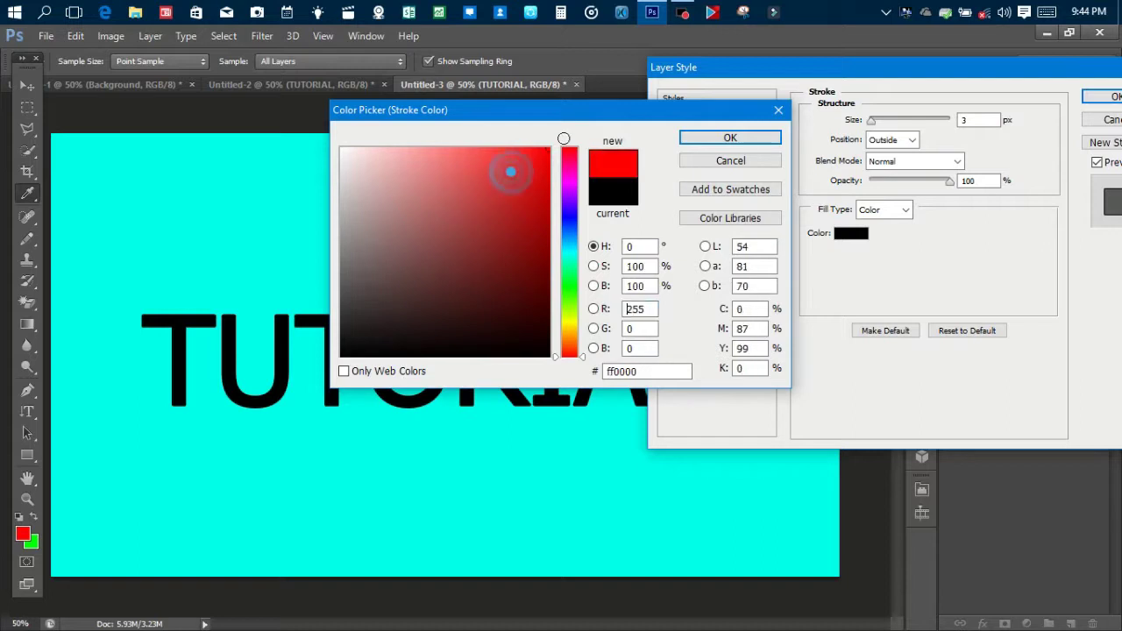
click(715, 139)
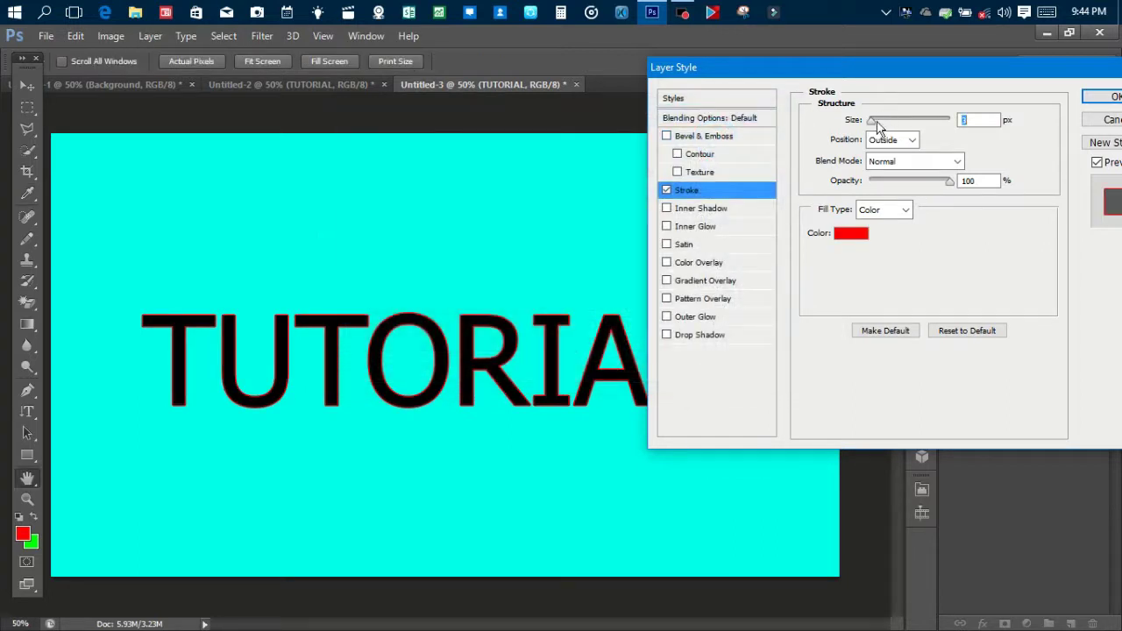
drag(872, 120, 881, 125)
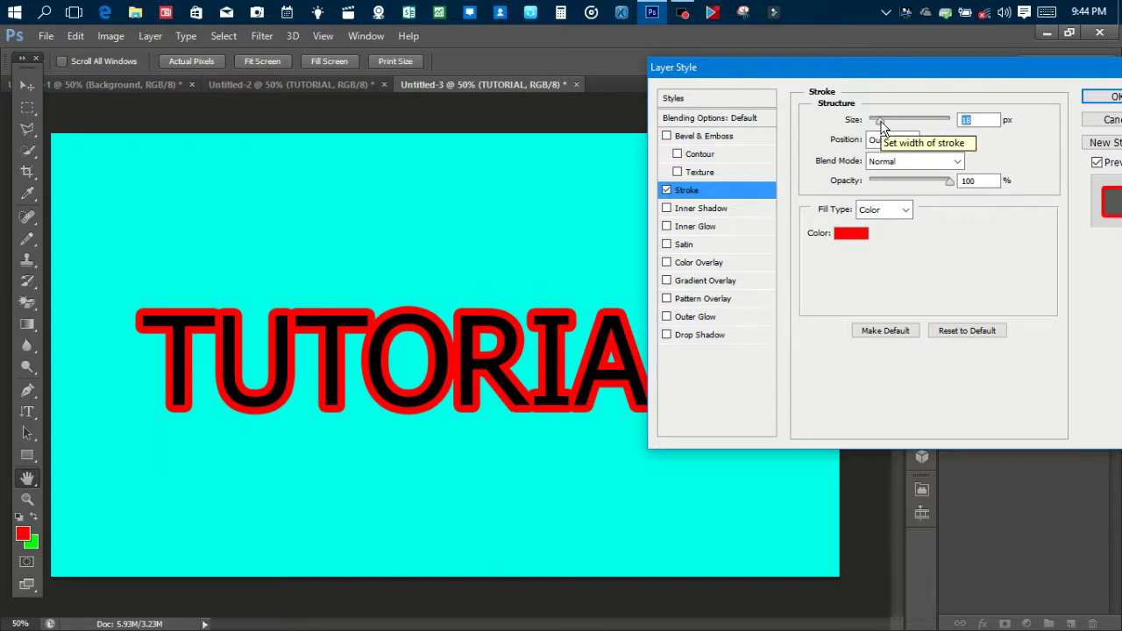
click(944, 183)
drag(944, 182, 954, 188)
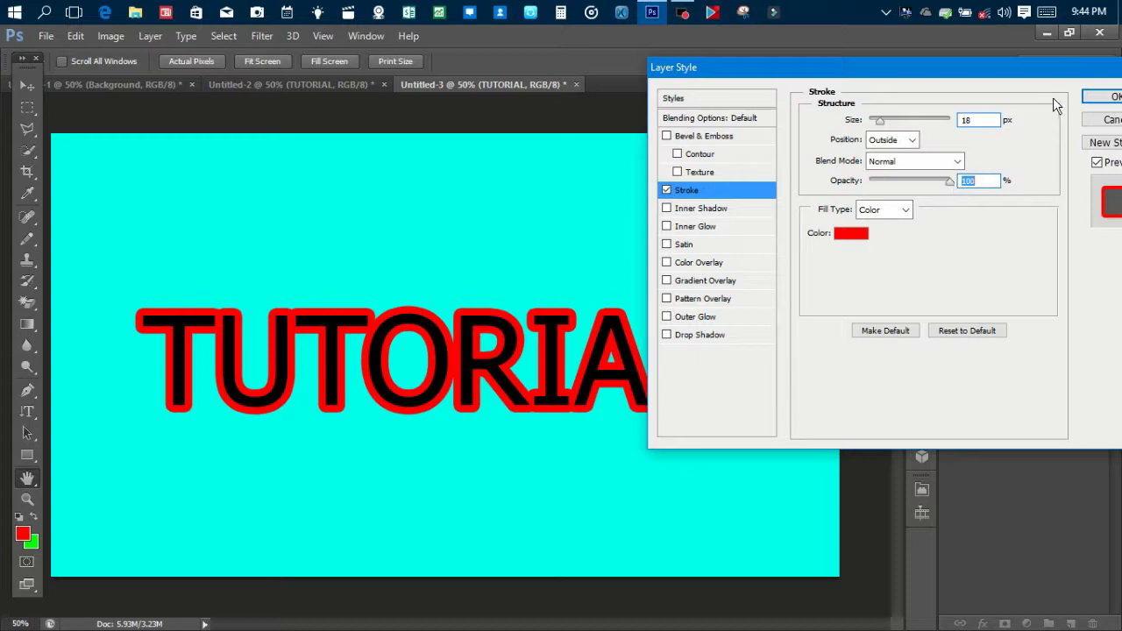
drag(1062, 70, 939, 76)
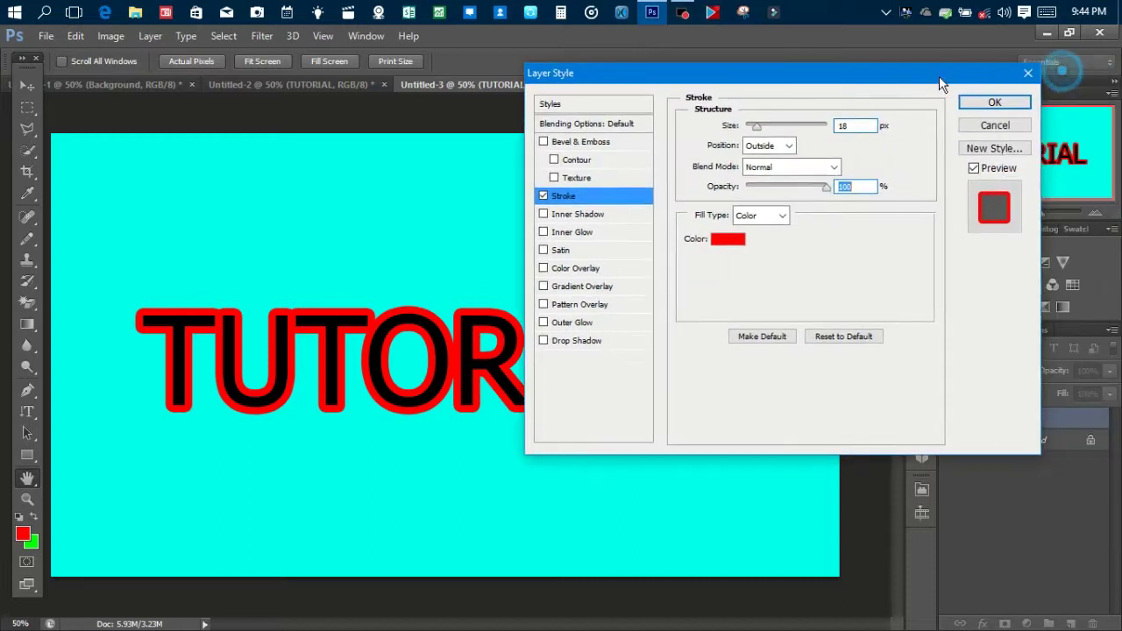
click(1006, 127)
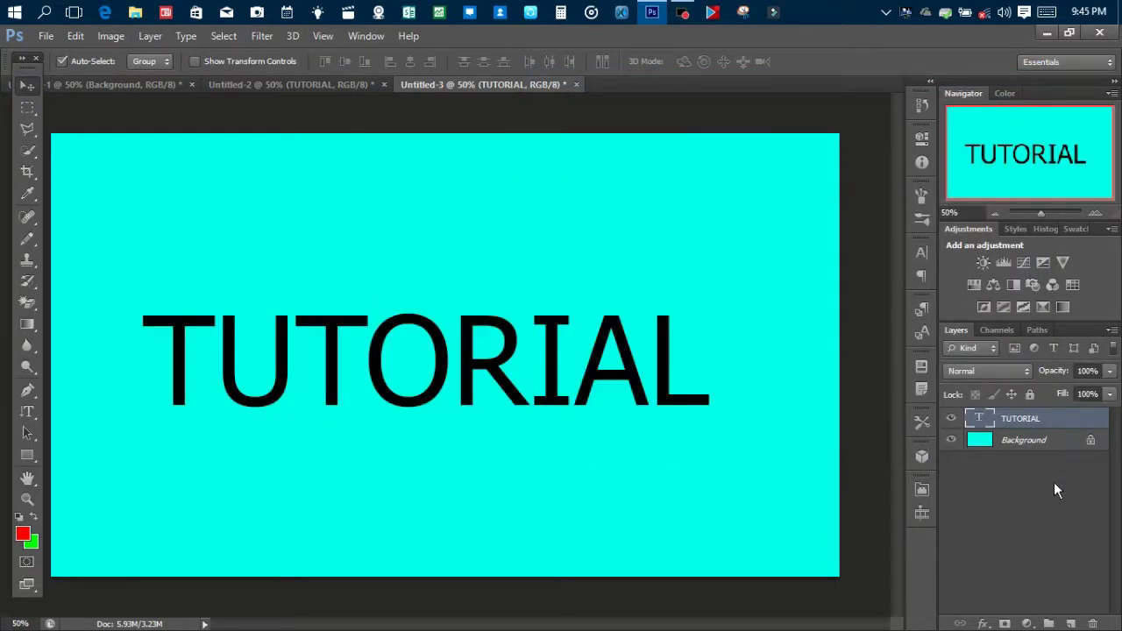
- Convert the TUTORIAL type layer to a shape from the layer's context menu
right_click(1076, 424)
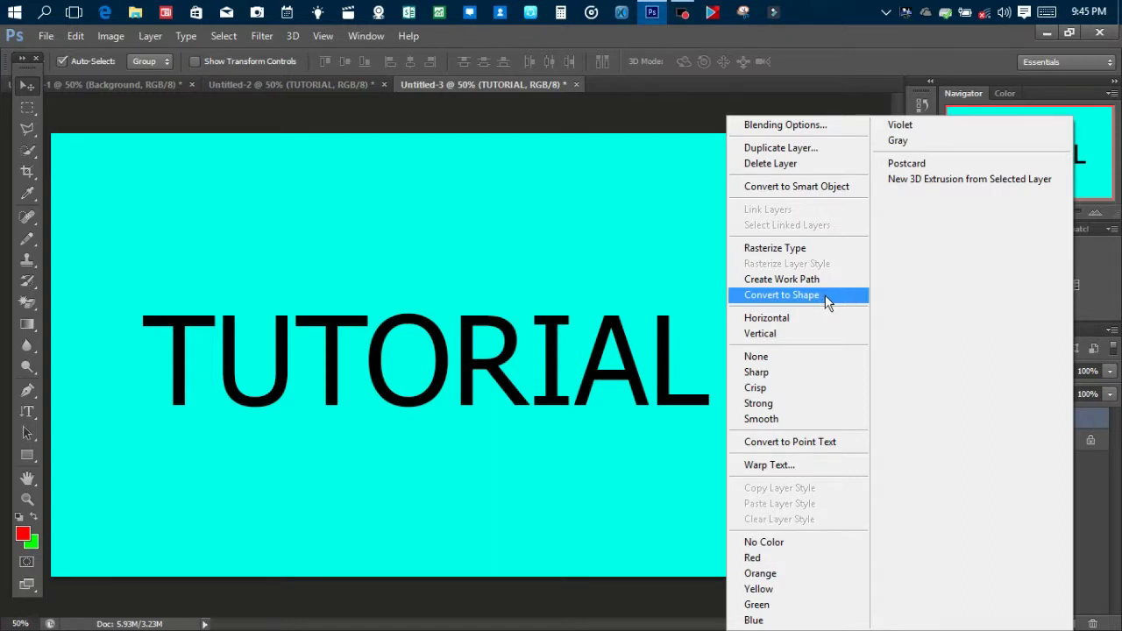
click(825, 295)
click(31, 454)
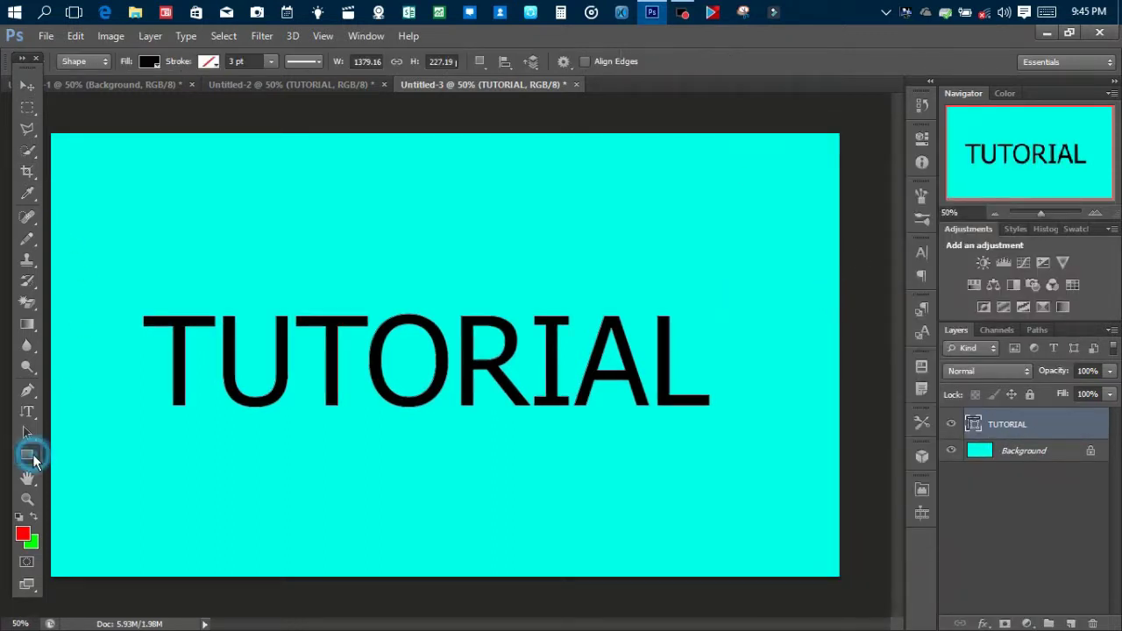
- Set the TUTORIAL shape's fill to red and its stroke to green in the options bar
click(149, 61)
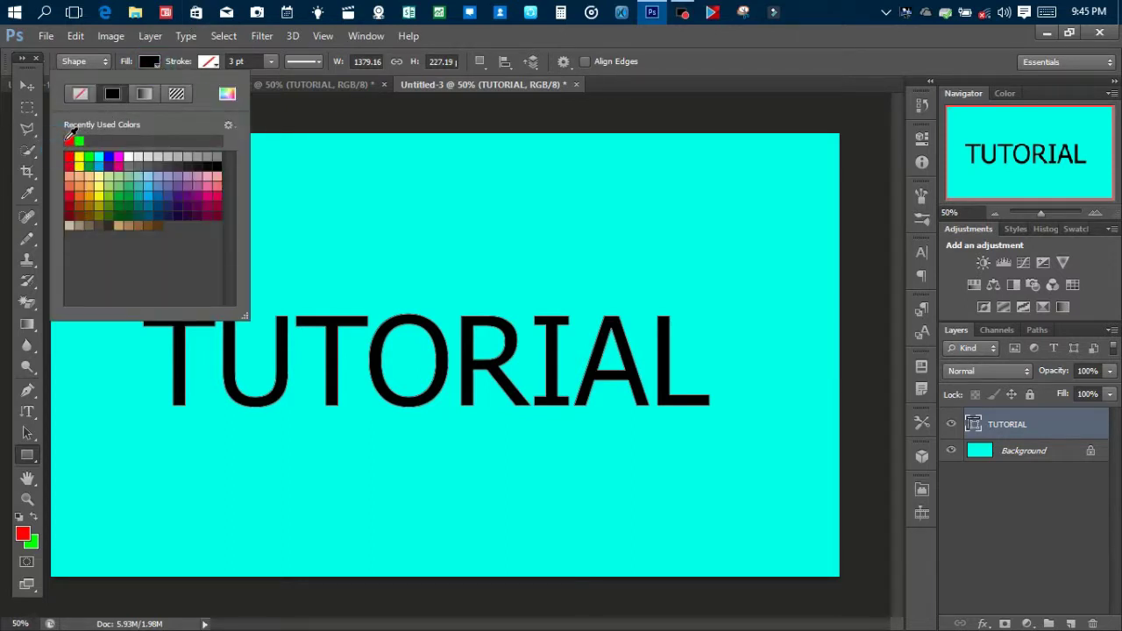
click(69, 140)
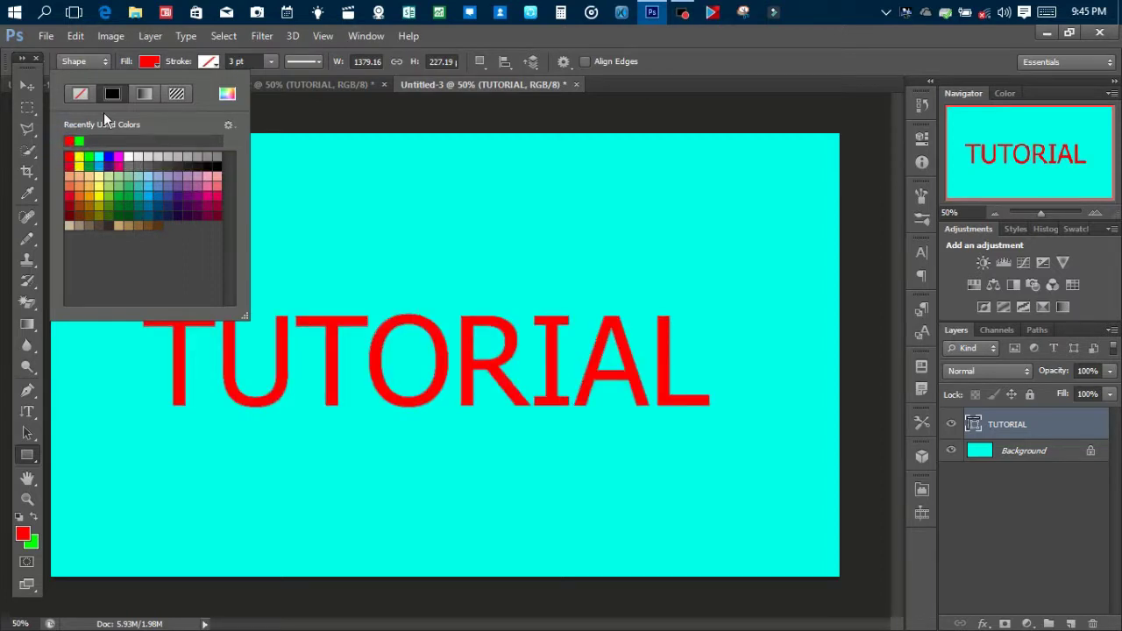
click(218, 63)
click(218, 63)
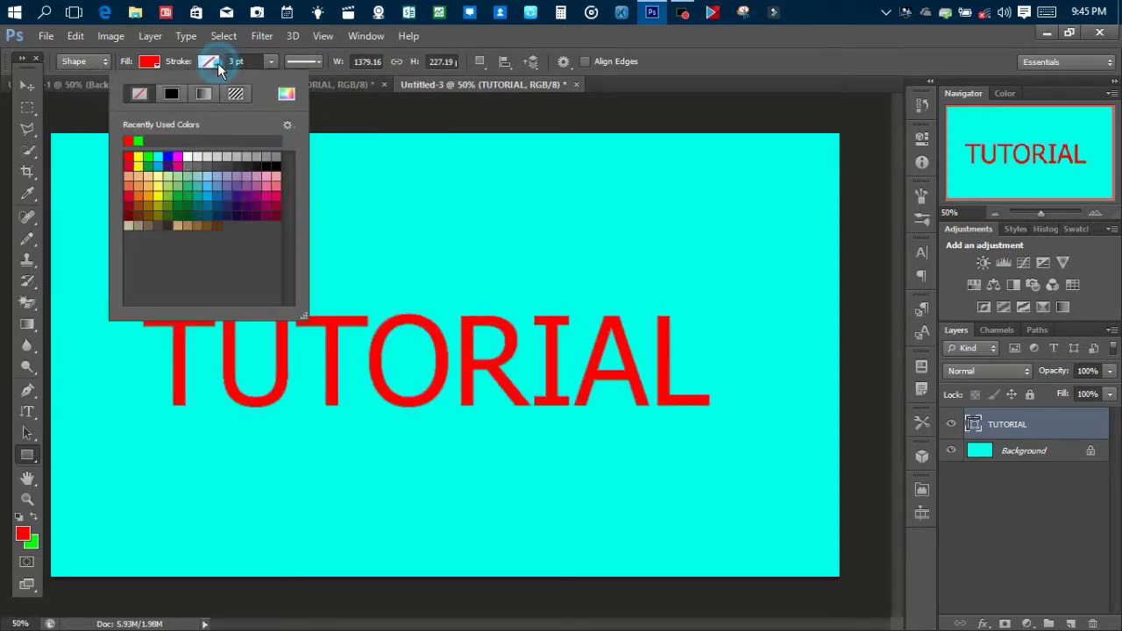
click(139, 140)
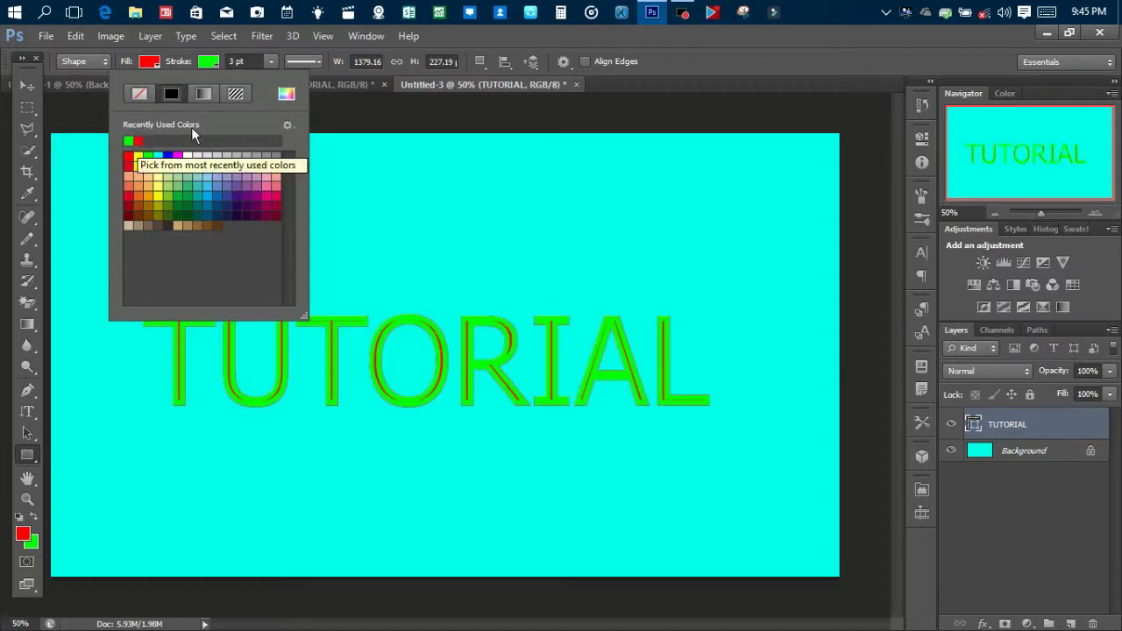
click(363, 100)
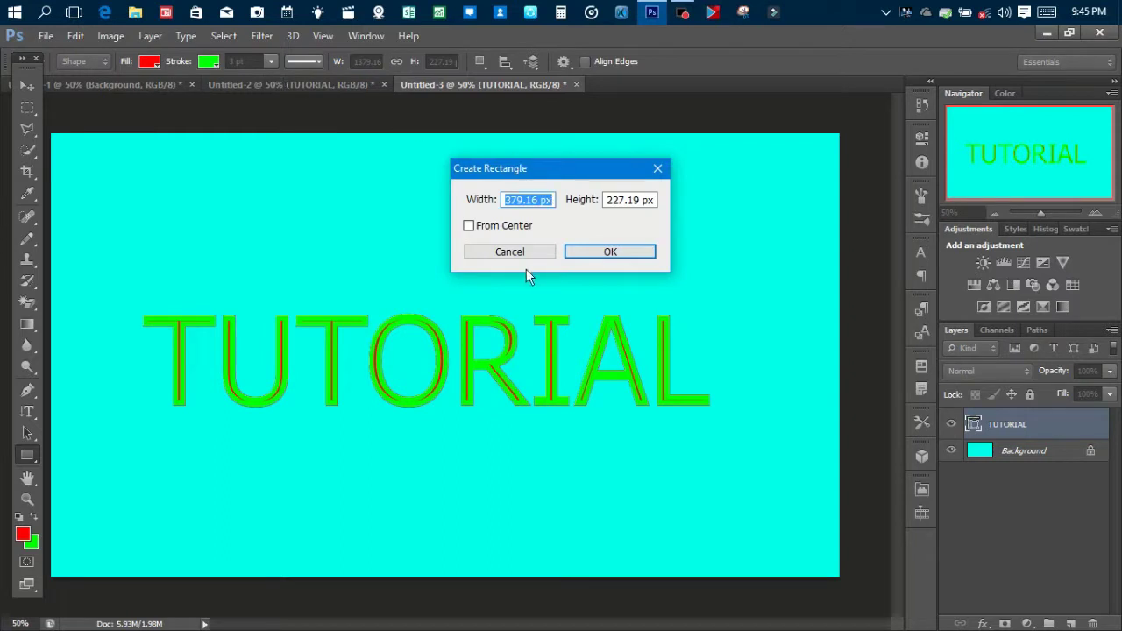
click(510, 252)
click(271, 61)
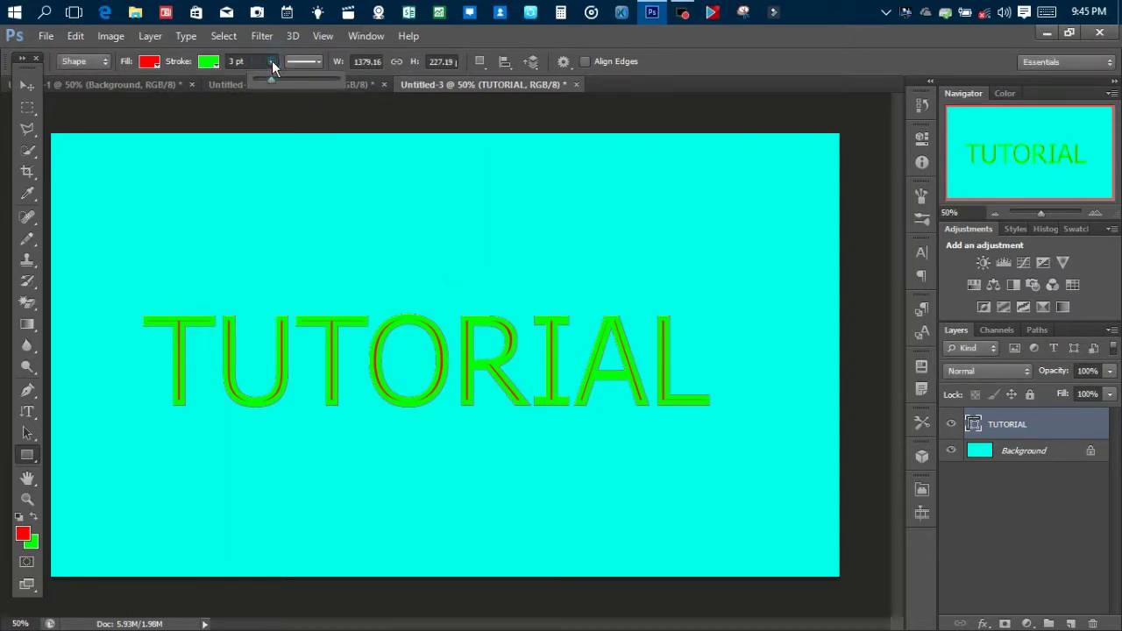
- Widen the green stroke to 20.22 pt and adjust its alignment in Stroke Options
drag(271, 79, 296, 80)
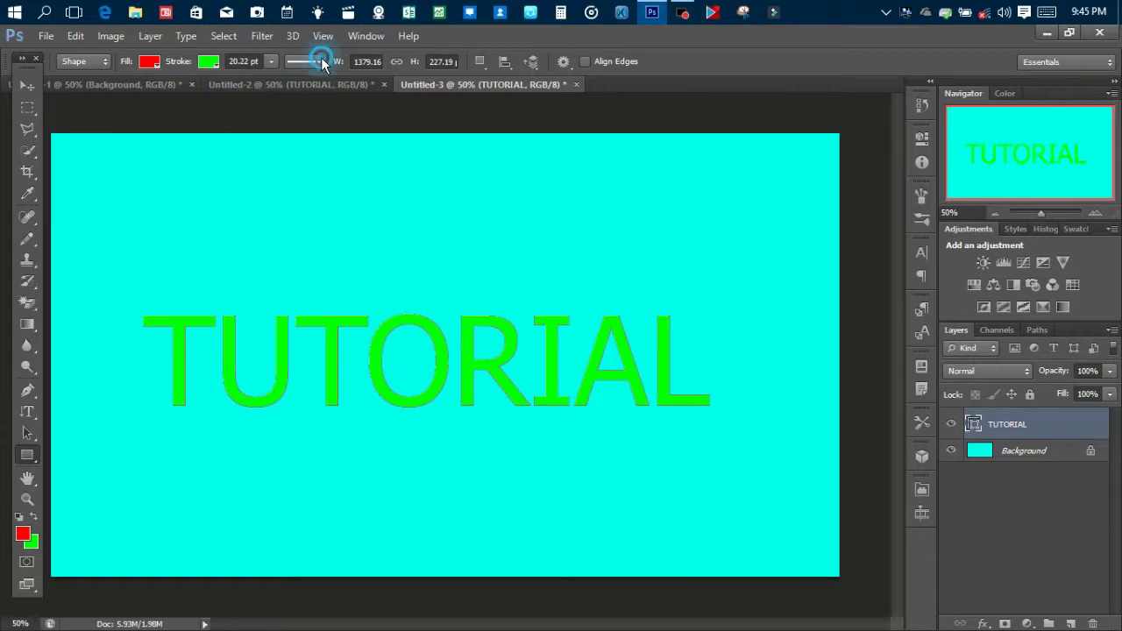
click(321, 59)
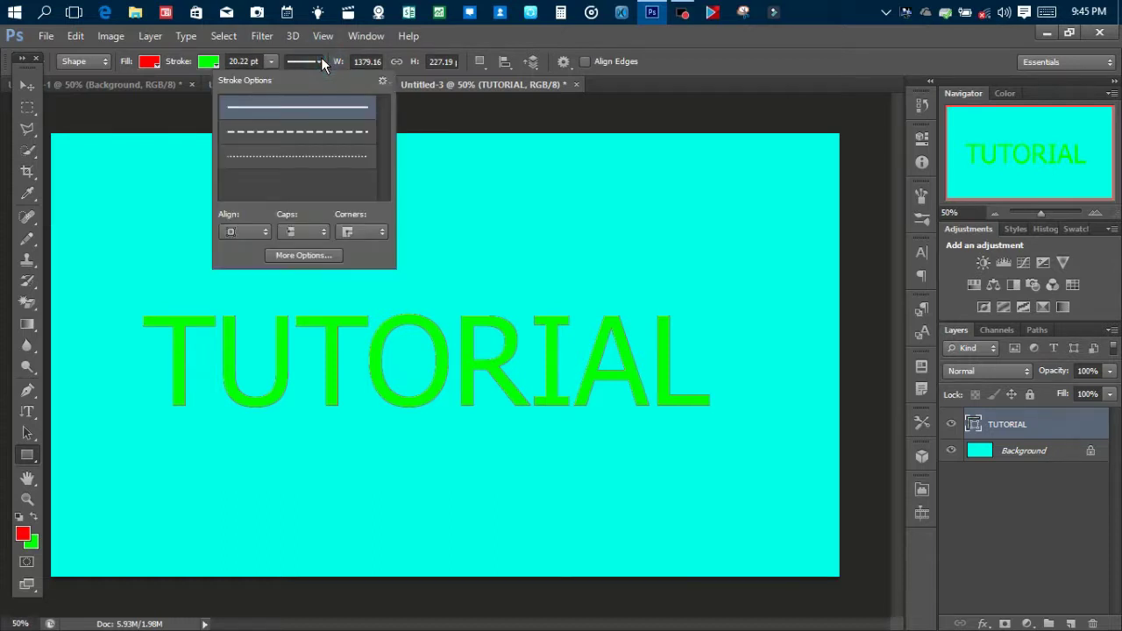
click(260, 233)
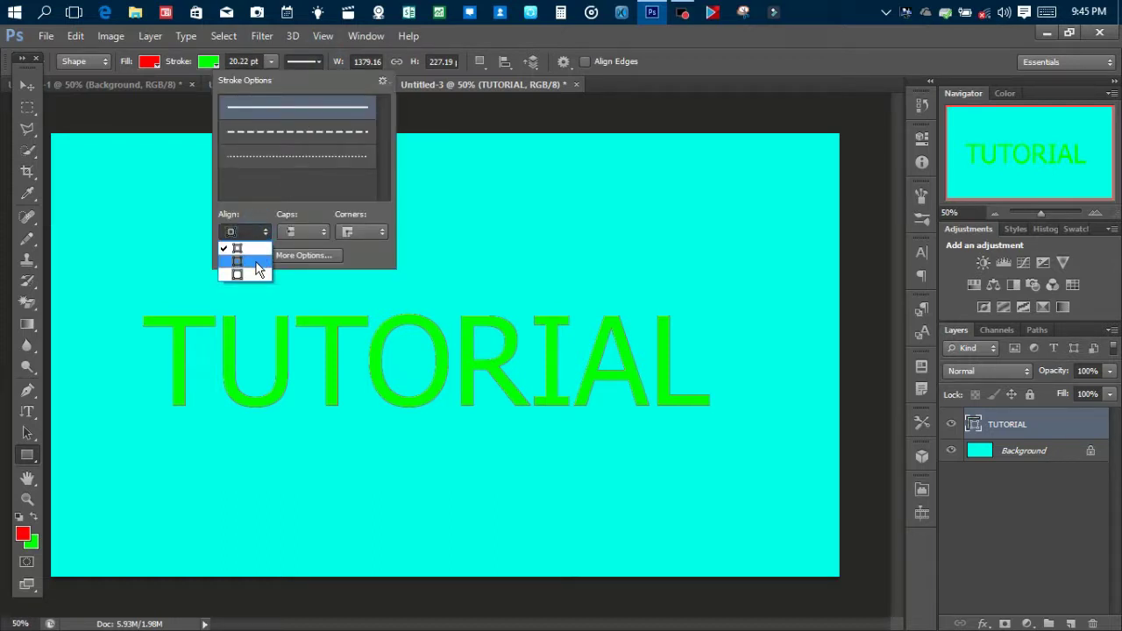
click(257, 262)
click(309, 254)
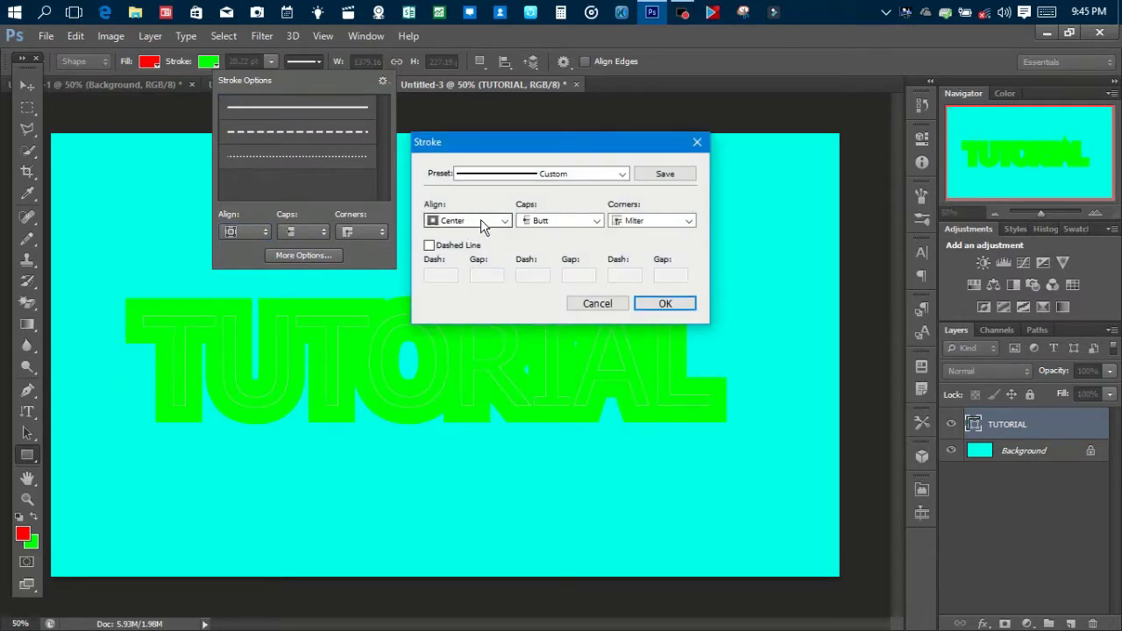
click(494, 220)
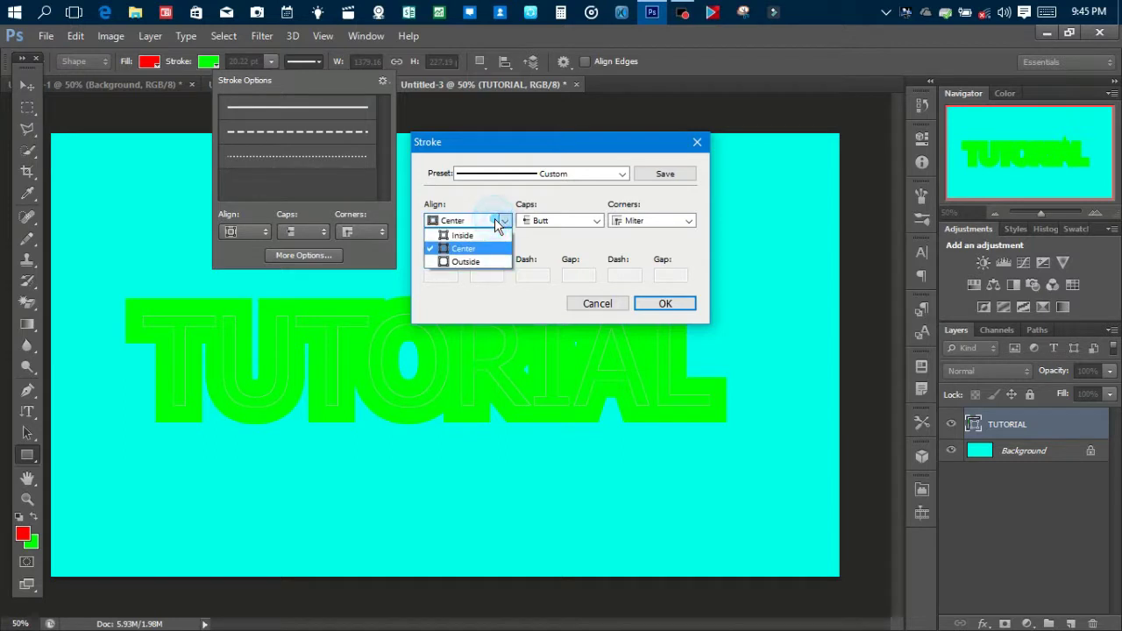
click(492, 255)
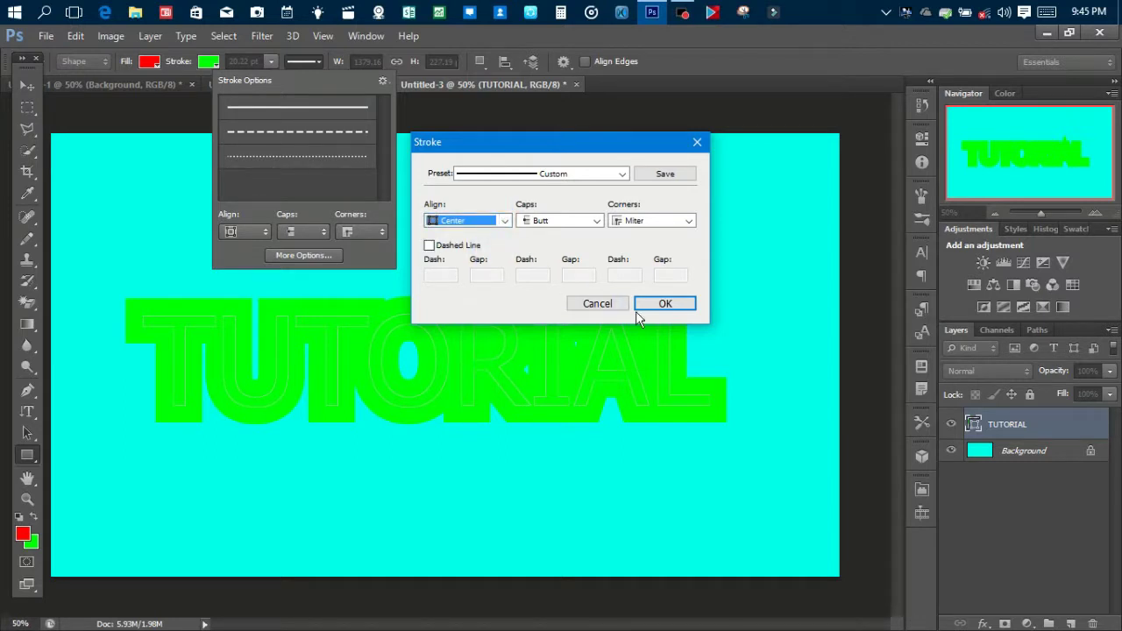
click(666, 303)
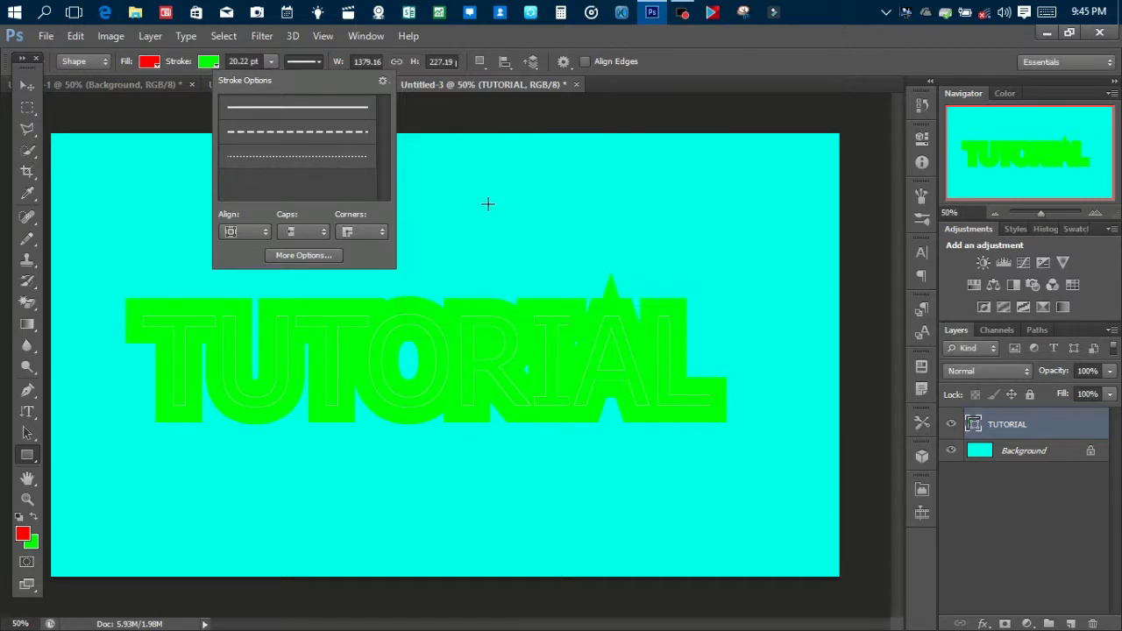
click(433, 112)
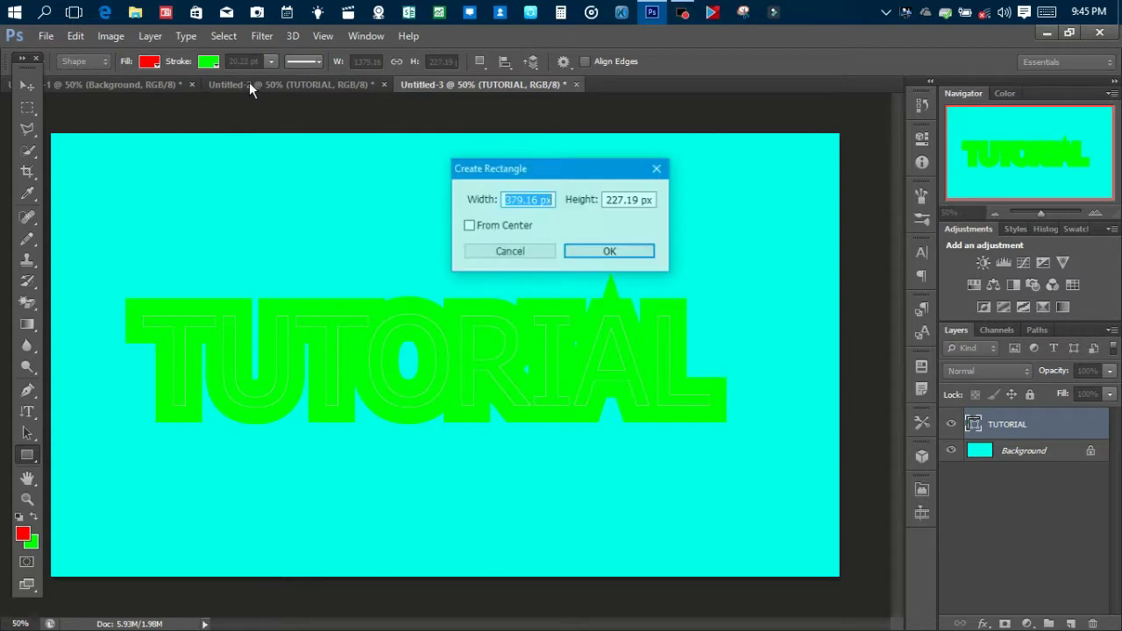
click(500, 252)
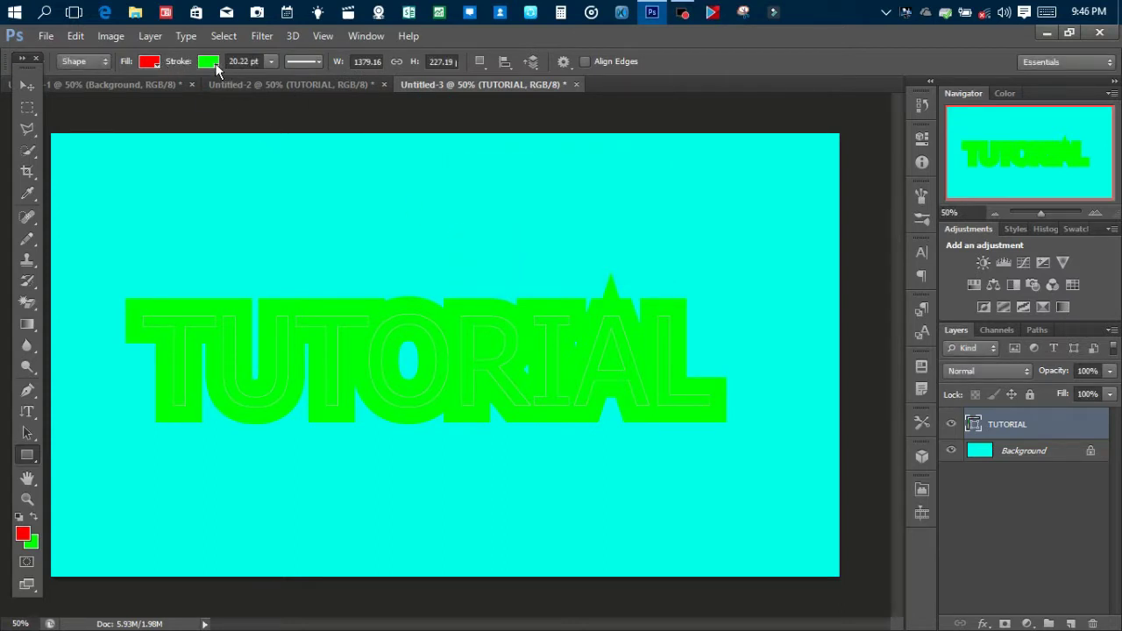
- Recolour the TUTORIAL stroke dark teal and reduce its width to 8.41 pt
click(210, 63)
click(138, 94)
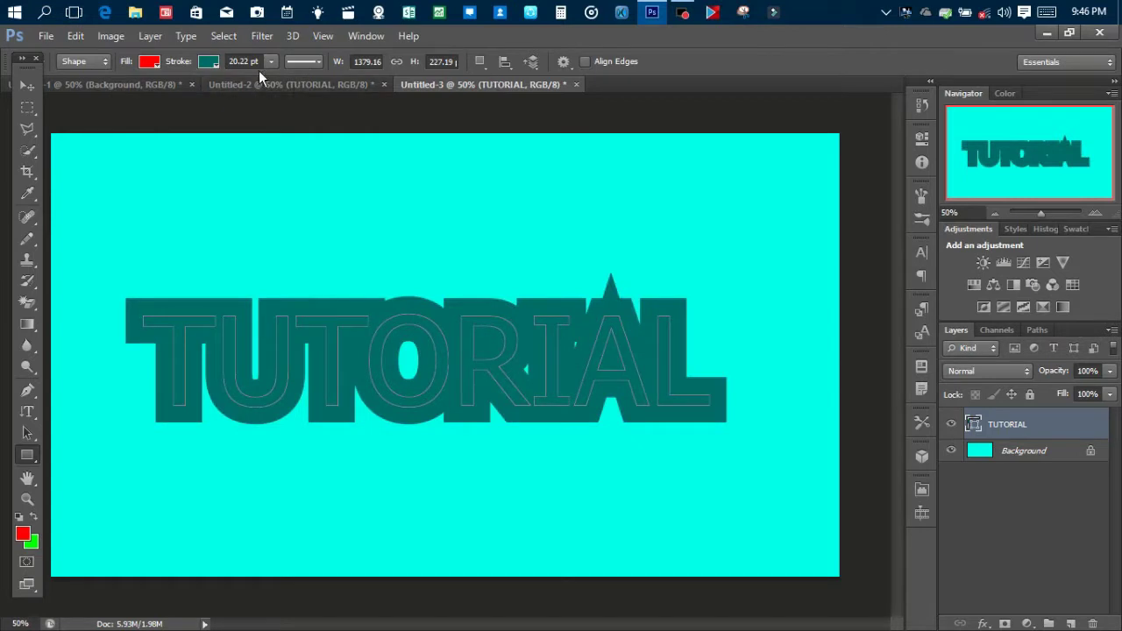
click(271, 61)
drag(270, 78, 255, 78)
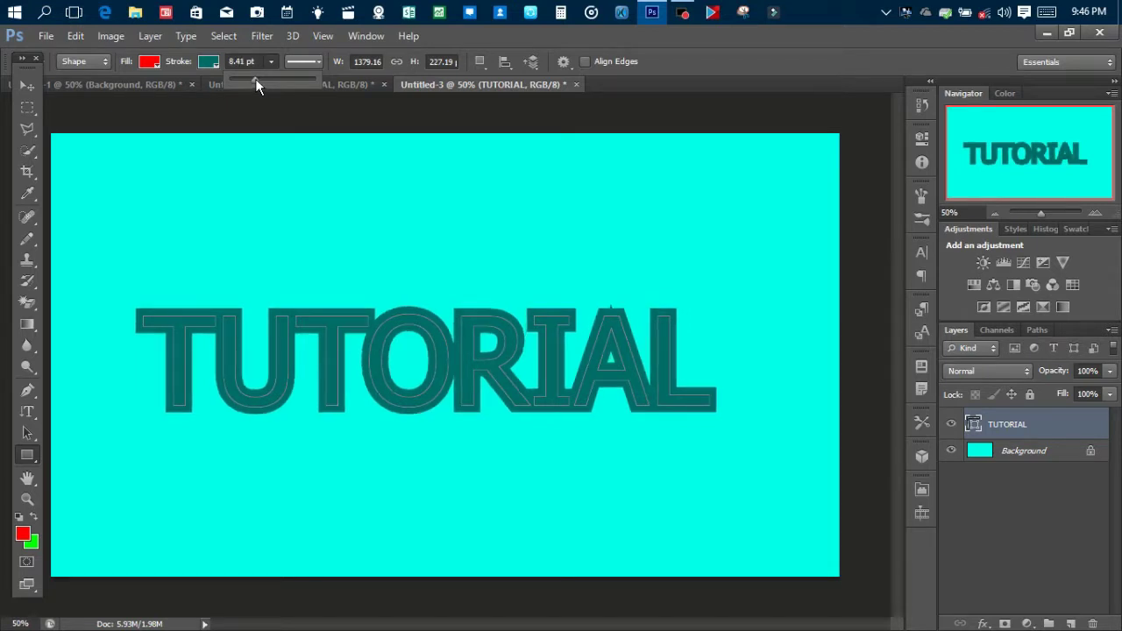